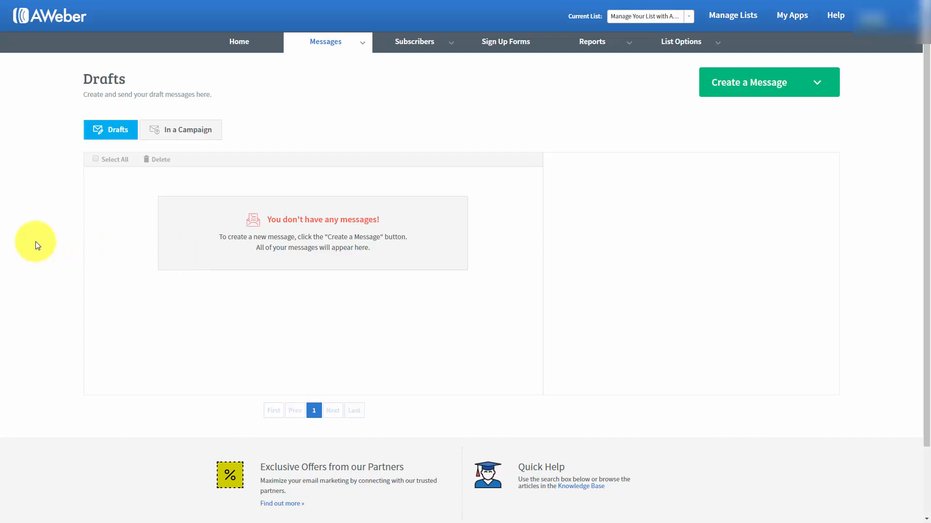
# Create a new message with the Drag & Drop Email Builder and open its template gallery
pyautogui.click(819, 85)
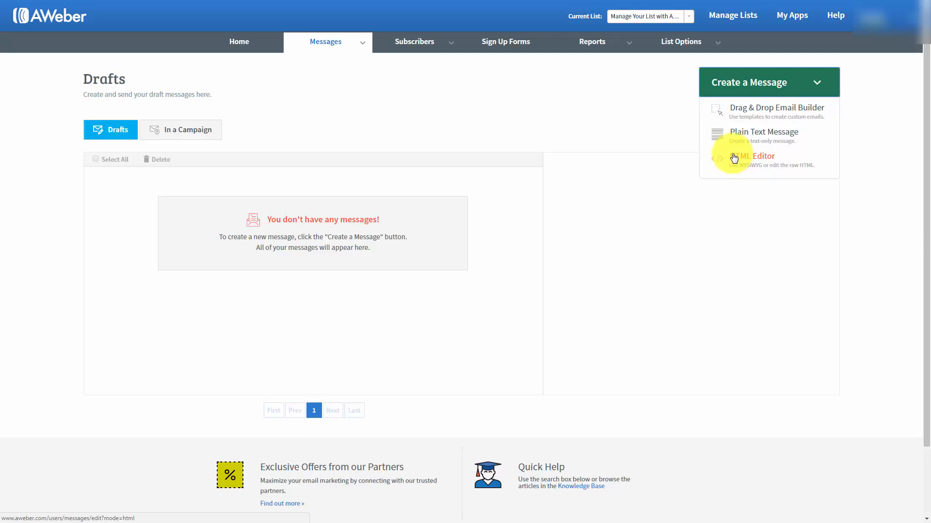
pyautogui.click(755, 112)
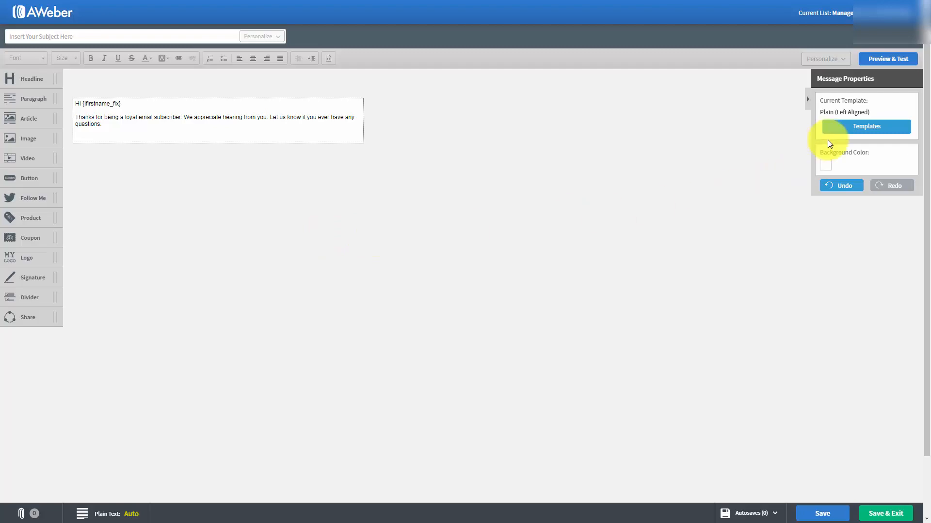
pyautogui.click(858, 128)
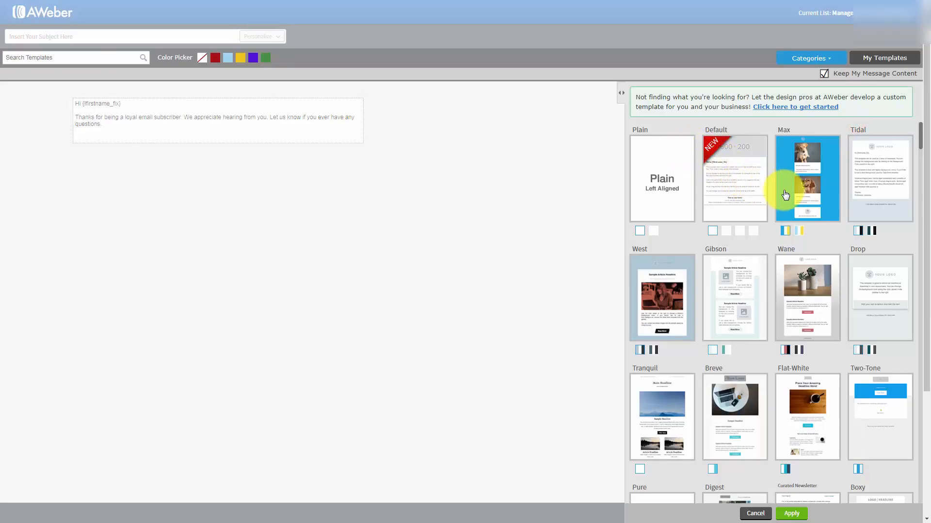
# Browse the message templates and compare the center-aligned and left-aligned versions of the Plain template
pyautogui.scroll(-3, 782, 196)
pyautogui.scroll(-6, 781, 200)
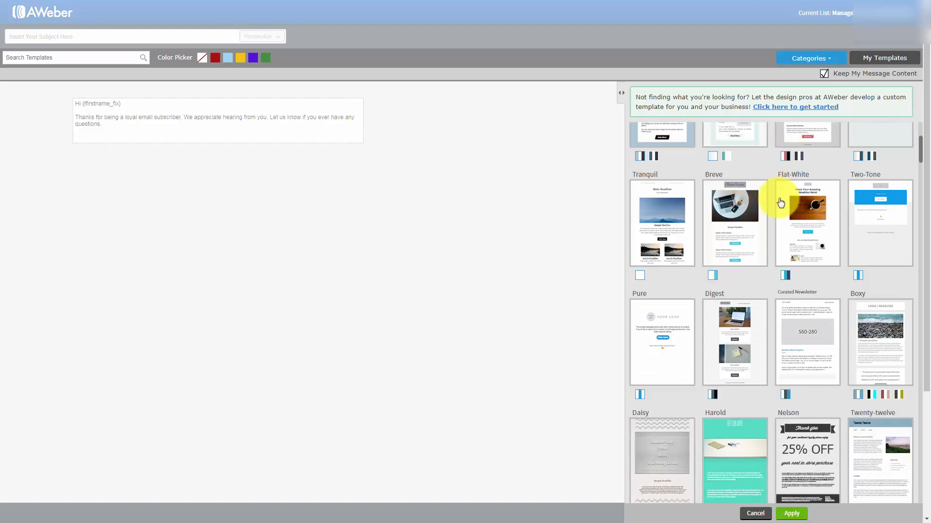
pyautogui.scroll(-4, 775, 202)
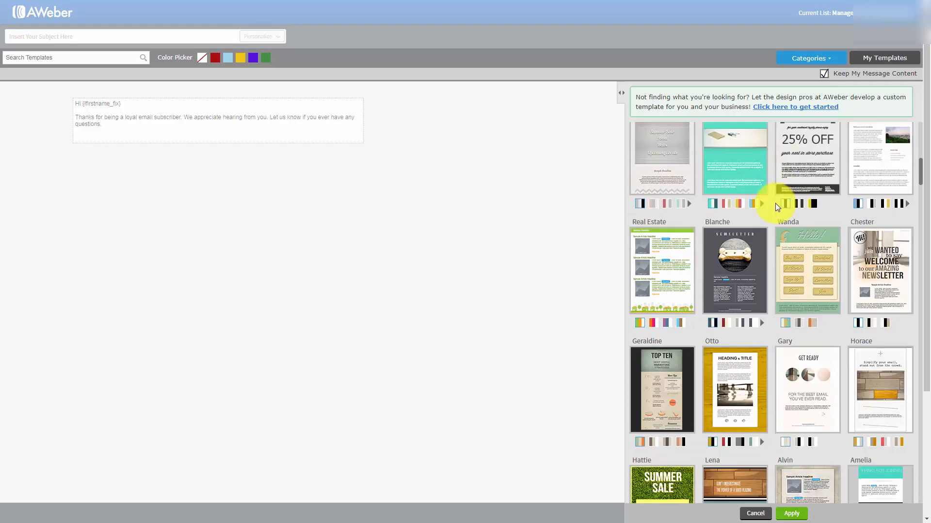
pyautogui.moveTo(922, 186); pyautogui.dragTo(920, 129)
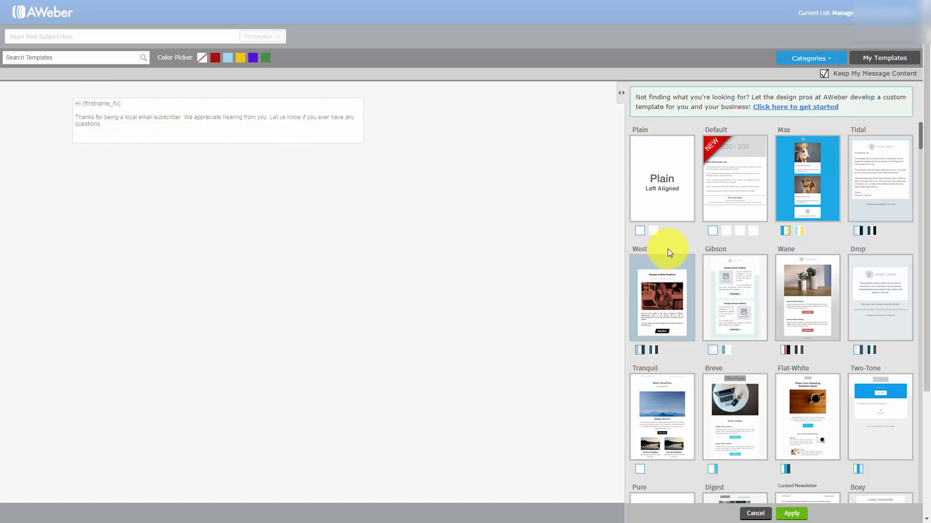
pyautogui.click(655, 231)
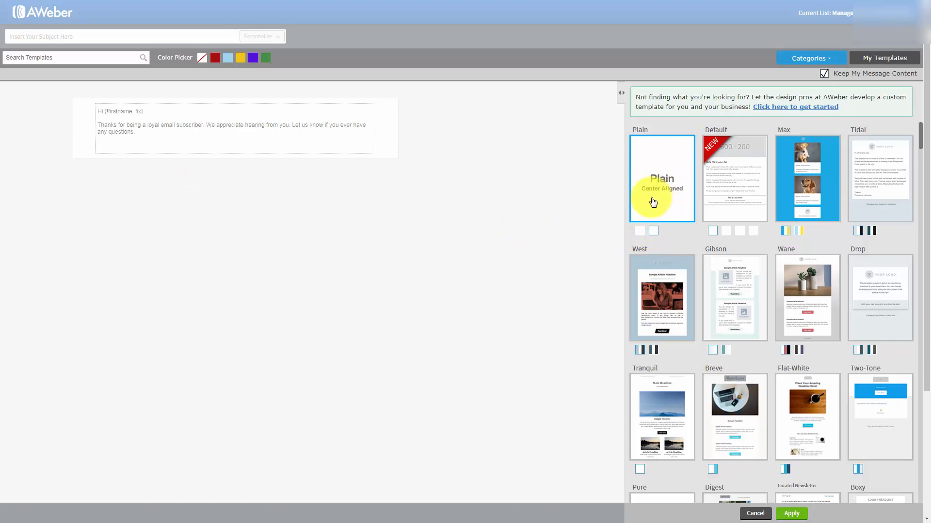
pyautogui.click(640, 232)
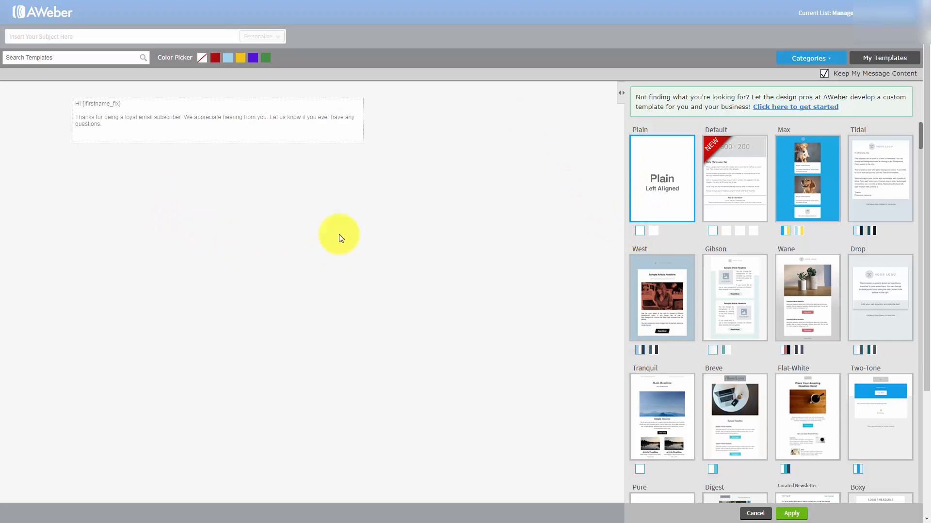
pyautogui.click(315, 215)
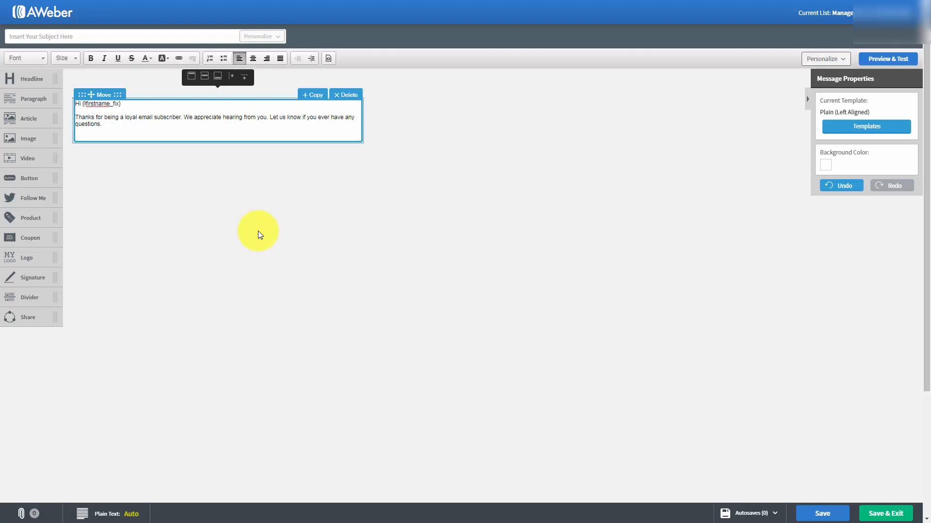
# Paste the copied home business article into the message body on new lines below the greeting
pyautogui.click(135, 101)
pyautogui.press('Return')
pyautogui.press('Return')
pyautogui.press('Return')
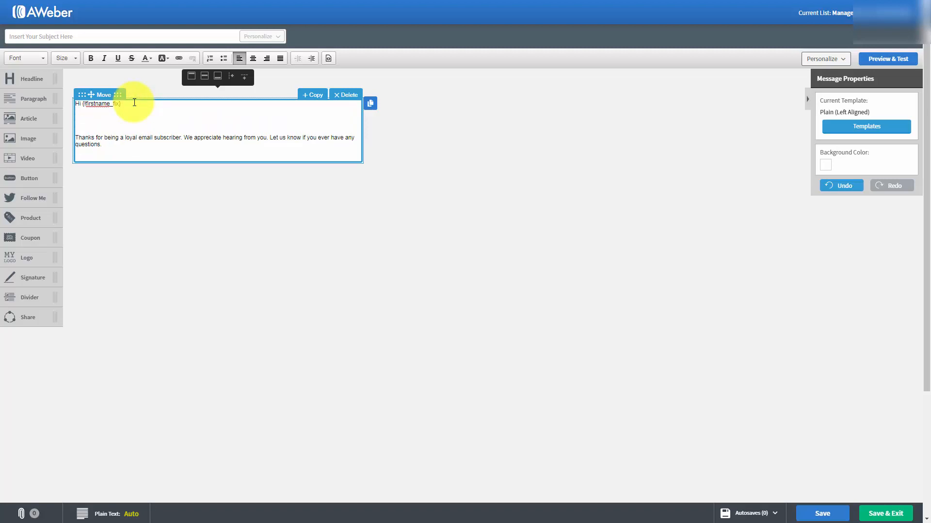
pyautogui.hotkey('ctrl', 'v')
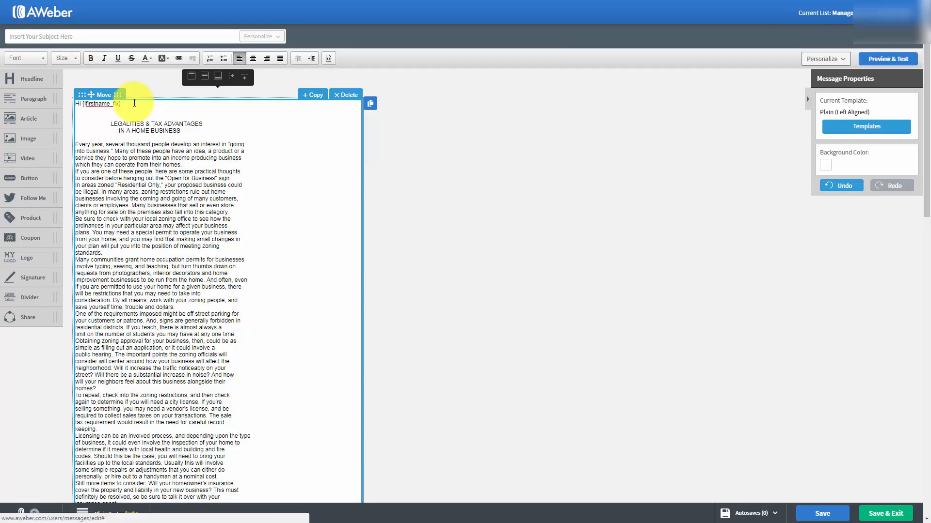
pyautogui.scroll(-1, 199, 182)
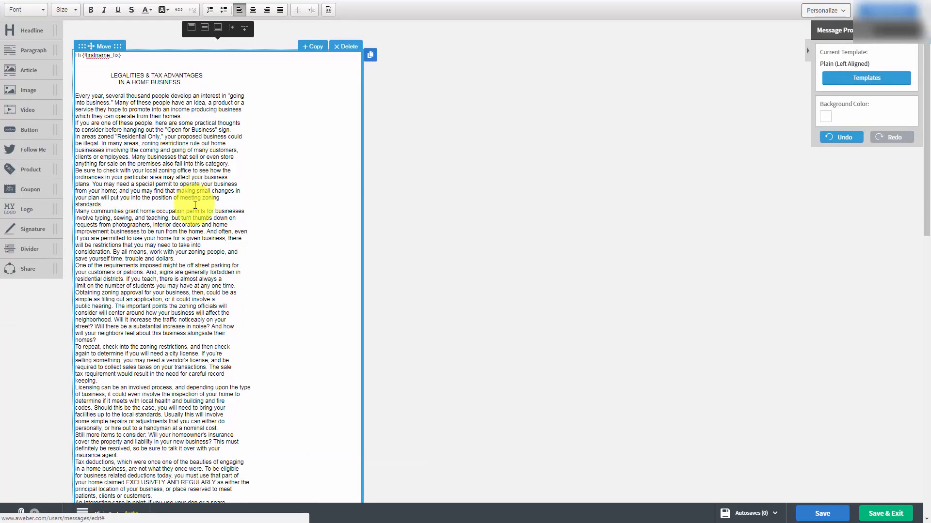
pyautogui.scroll(1, 193, 217)
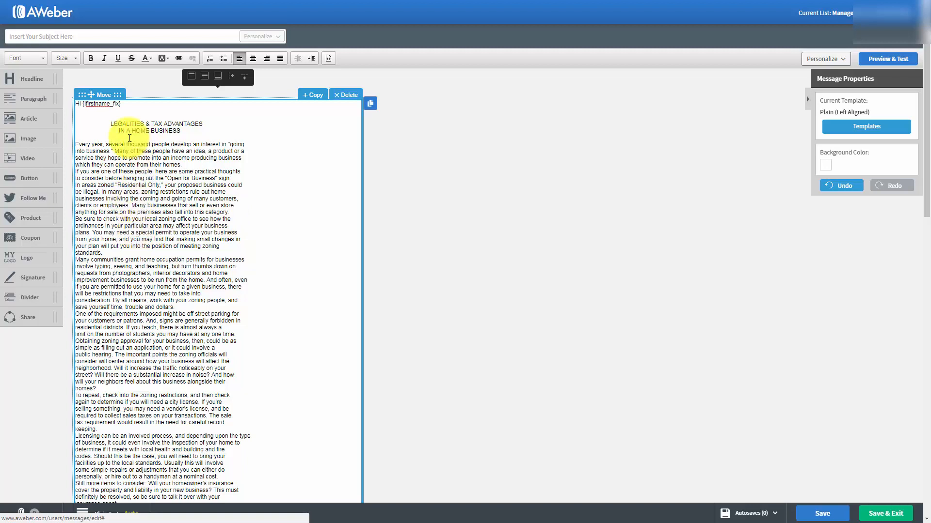
# Delete the "LEGALITIES & TAX ADVANTAGES IN A HOME BUSINESS" heading and the extra blank lines above the first paragraph
pyautogui.moveTo(110, 123); pyautogui.dragTo(192, 132)
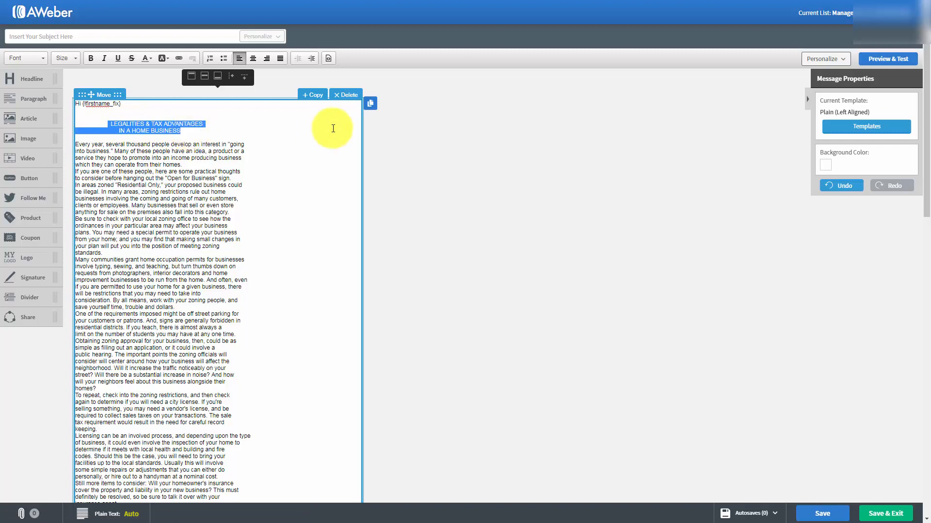
pyautogui.press('Delete')
pyautogui.press('Delete')
pyautogui.press('Delete')
pyautogui.press('Delete')
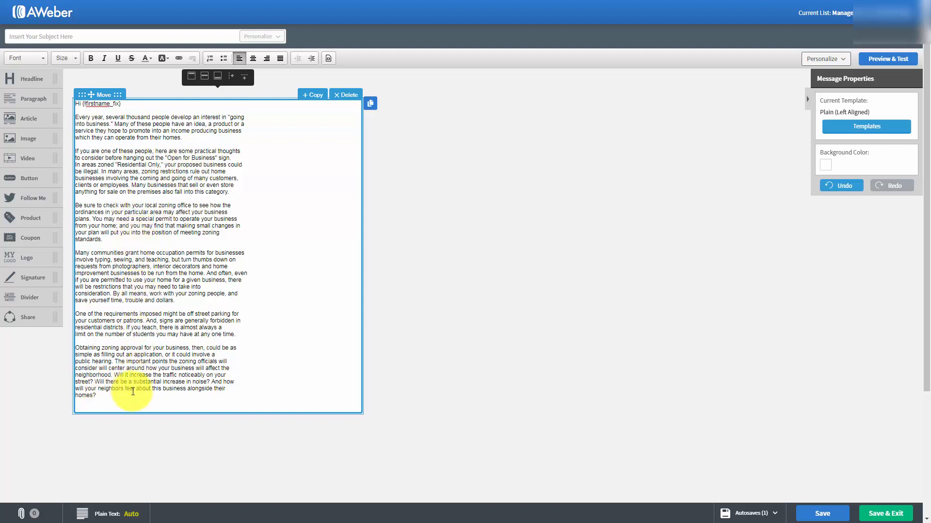
# Set the font size of the entire message text, from the greeting to the last paragraph, to 18
pyautogui.click(106, 397)
pyautogui.moveTo(59, 176); pyautogui.dragTo(56, 100)
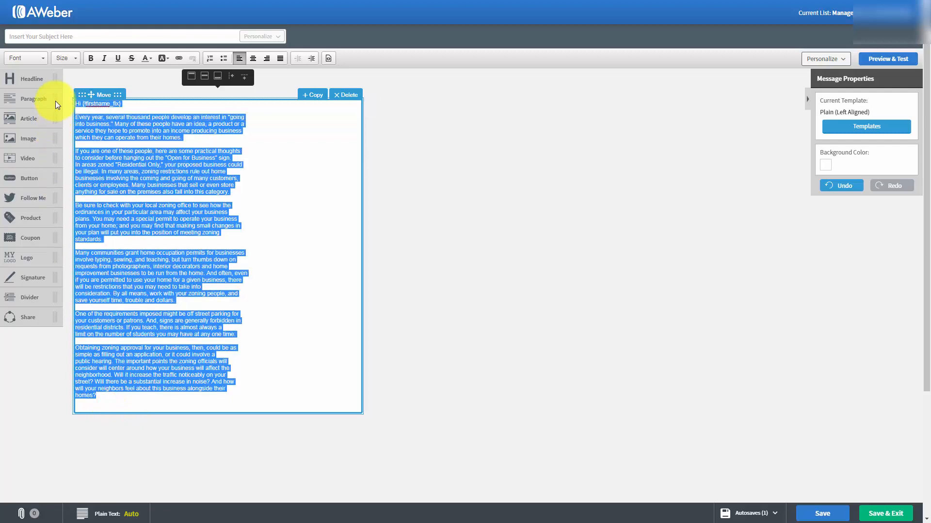
pyautogui.click(70, 58)
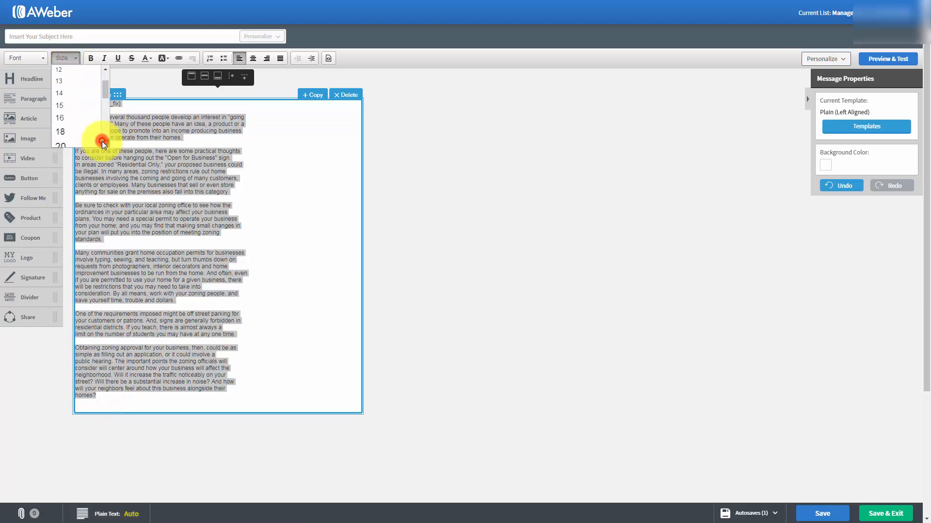
pyautogui.scroll(-2, 73, 124)
pyautogui.click(63, 113)
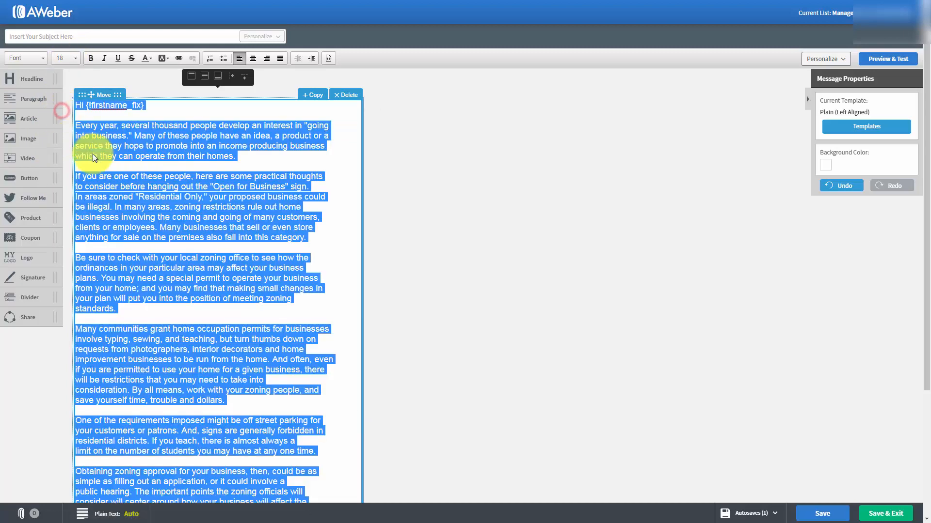
pyautogui.click(183, 209)
pyautogui.scroll(-1, 182, 209)
pyautogui.scroll(1, 183, 210)
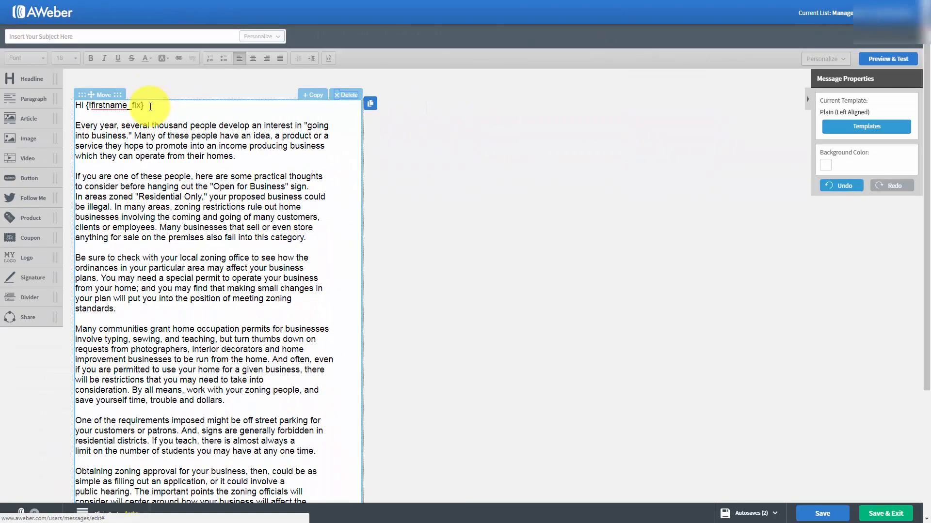
# Insert the Full Name and Last Name personalization fields on separate new lines below the greeting
pyautogui.click(439, 310)
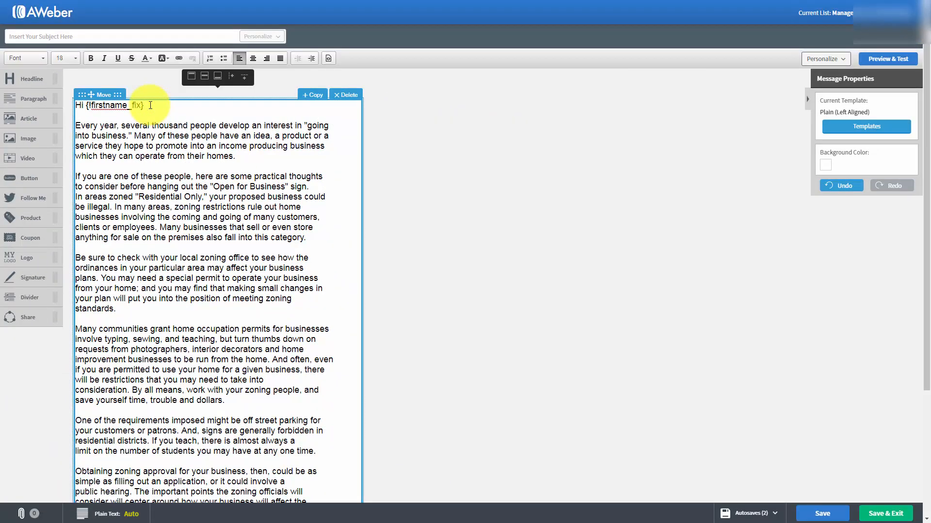
pyautogui.press('Return')
pyautogui.press('Return')
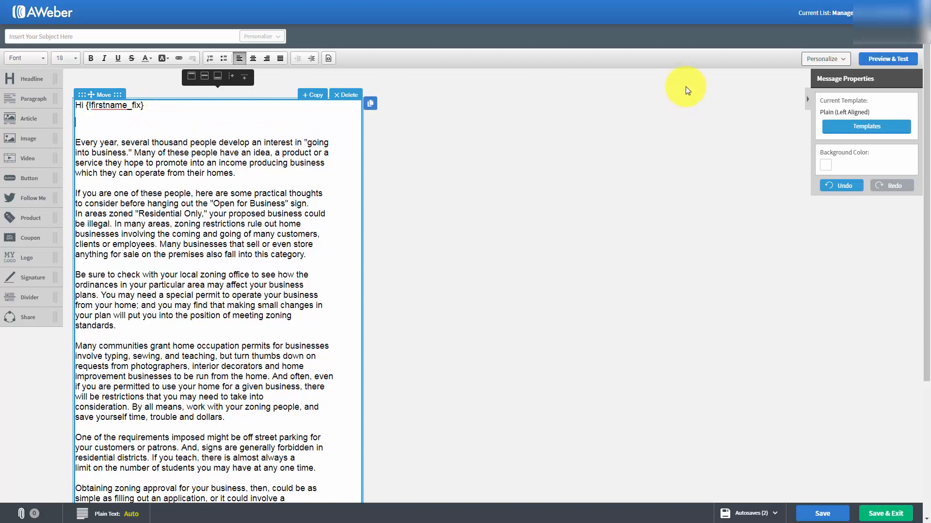
pyautogui.click(845, 60)
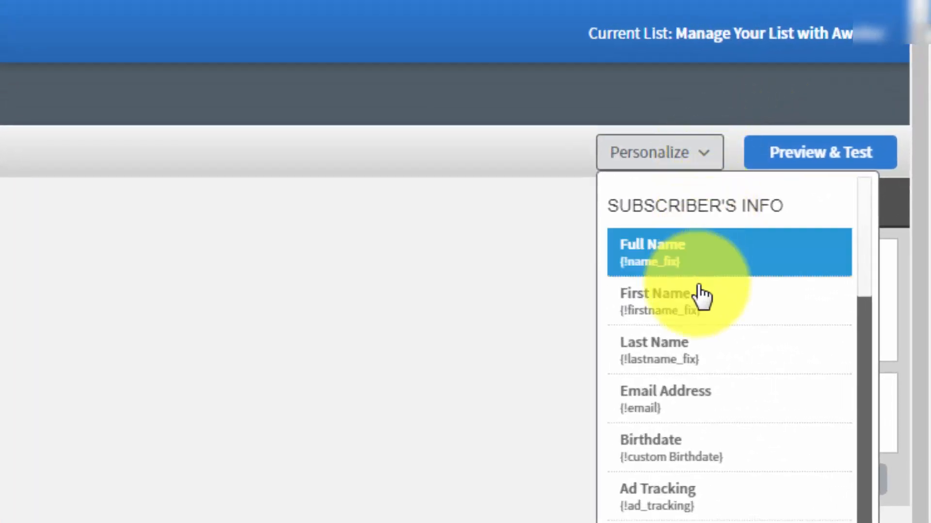
pyautogui.scroll(-1, 700, 298)
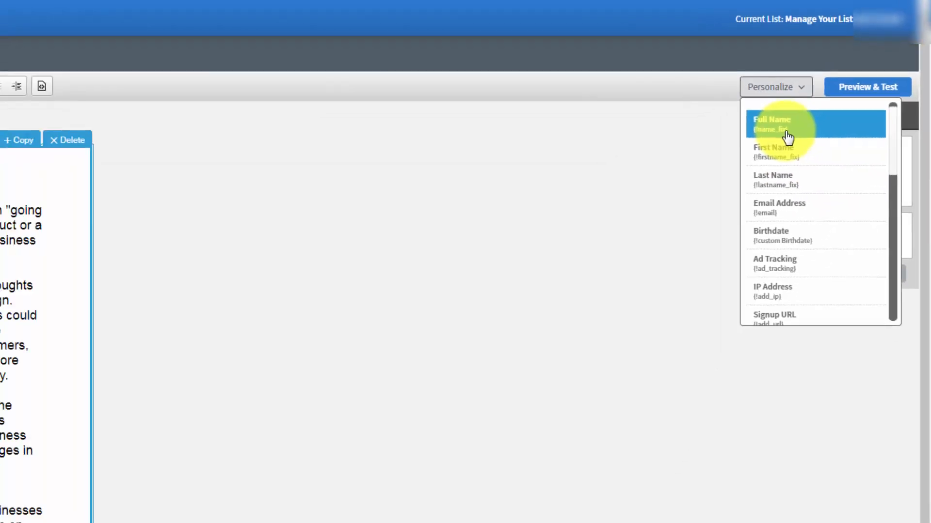
pyautogui.click(788, 138)
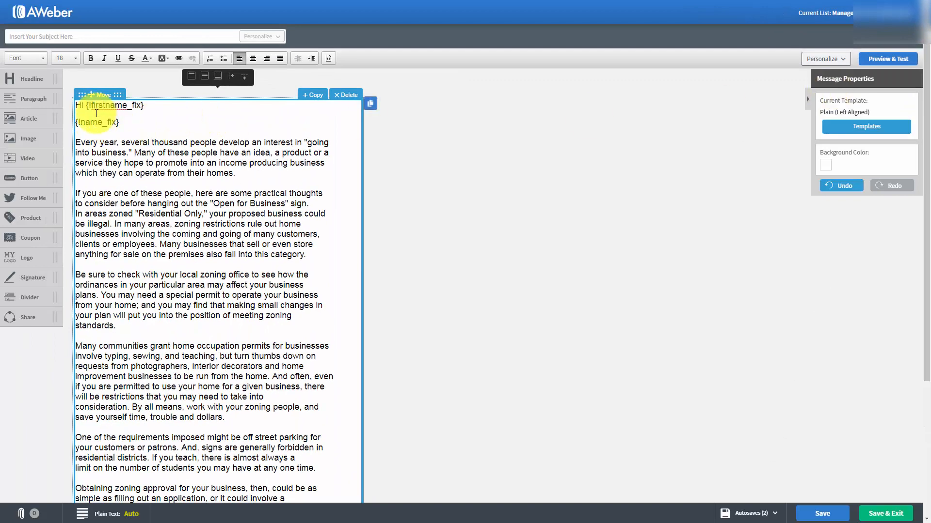
pyautogui.press('Return')
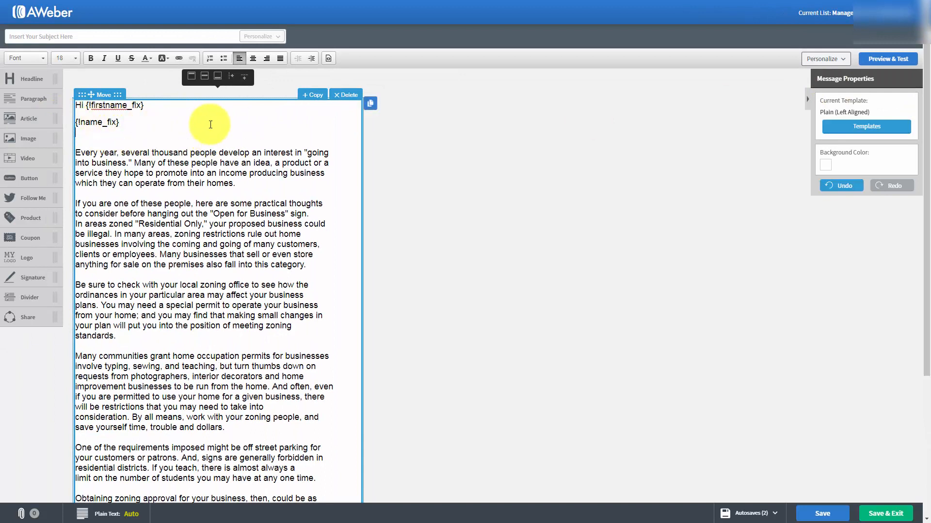
pyautogui.click(842, 58)
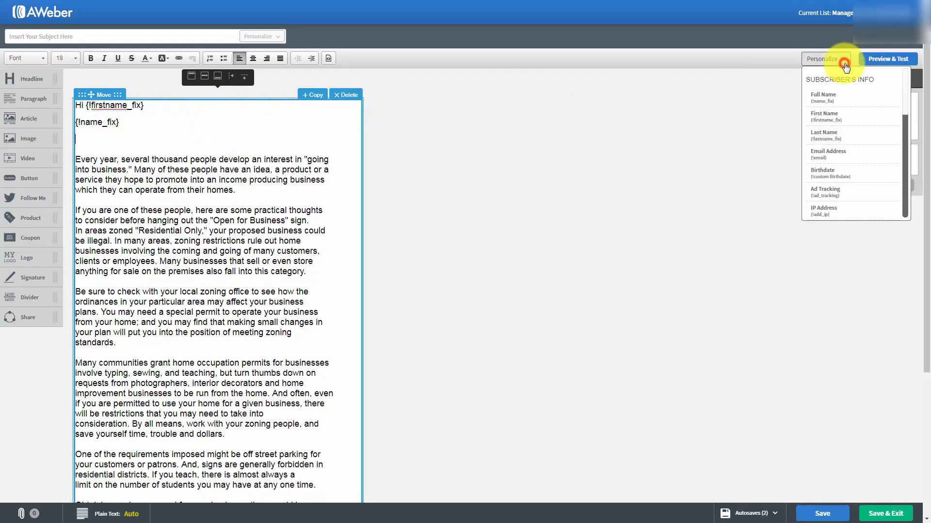
pyautogui.click(848, 136)
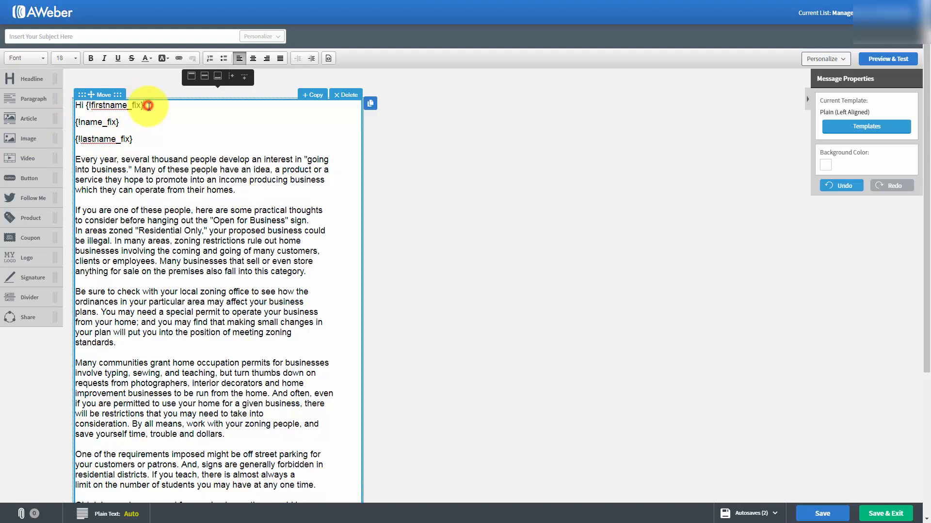
# Delete the {!name_fix} and {!lastname_fix} fields and put one blank line between the greeting and the first paragraph
pyautogui.moveTo(149, 106); pyautogui.dragTo(147, 144)
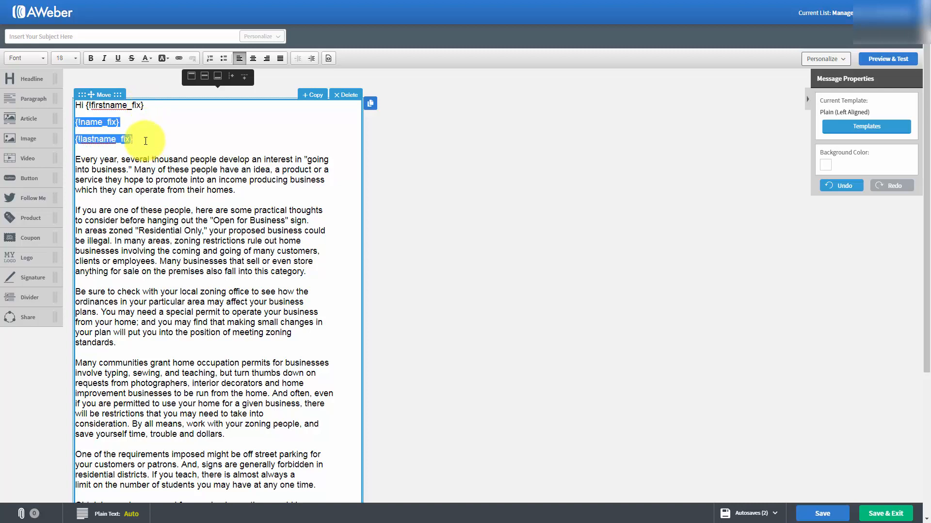
pyautogui.press('Delete')
pyautogui.press('Delete')
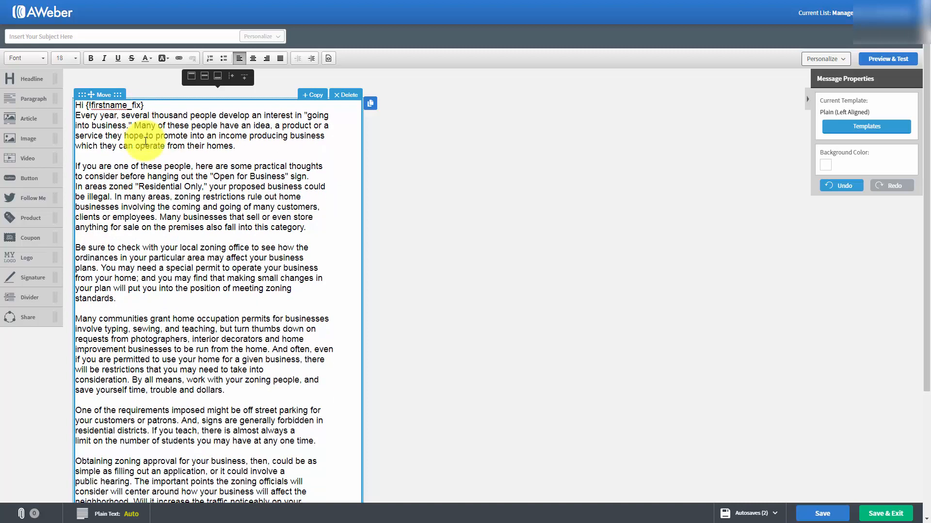
pyautogui.press('Return')
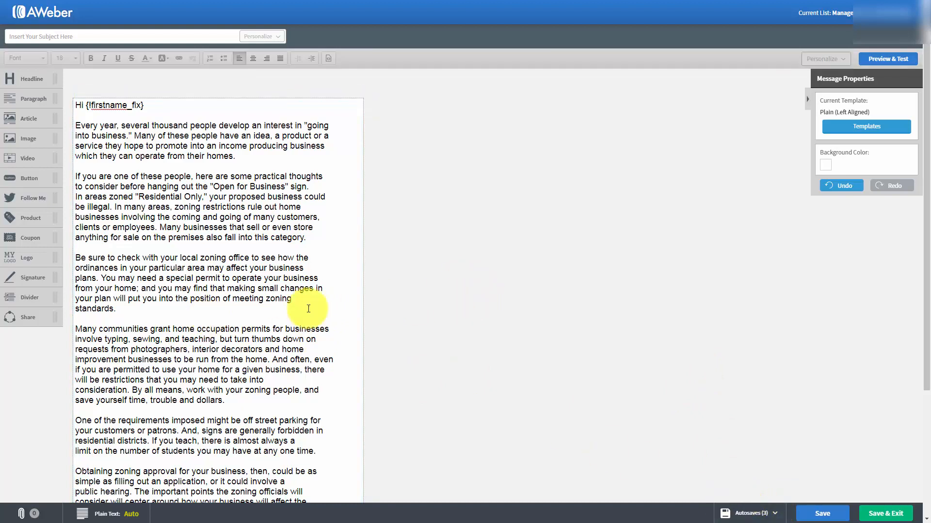
# Enter "Tax Advantages For Us" as the message subject
pyautogui.click(58, 34)
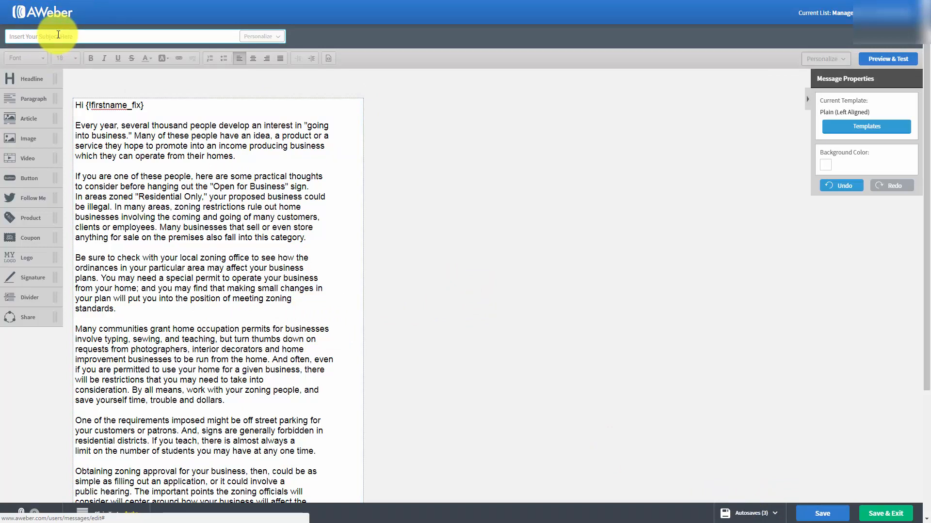
pyautogui.click(58, 34)
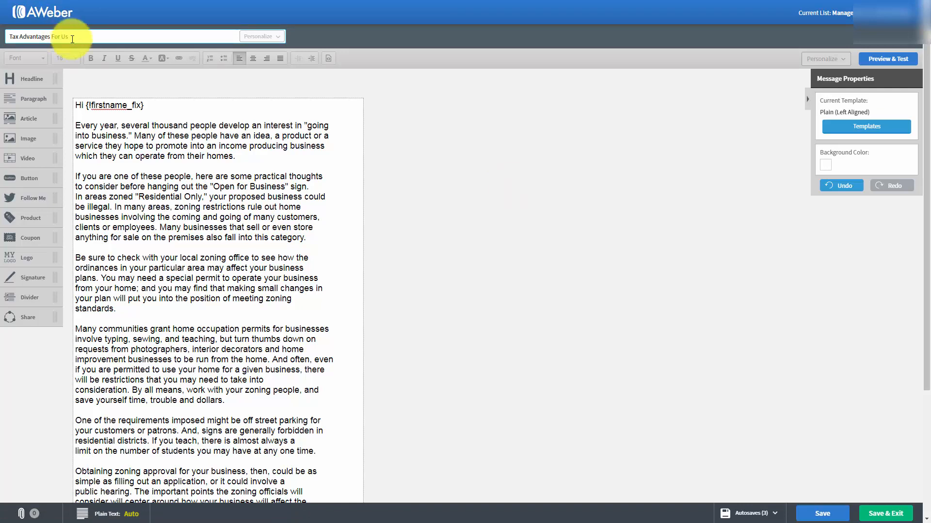
pyautogui.scroll(-3, 377, 164)
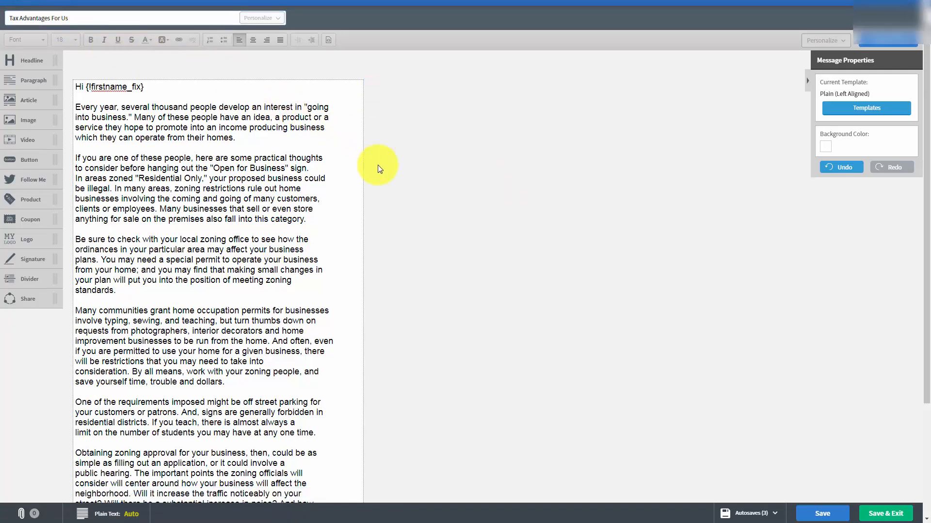
pyautogui.scroll(3, 379, 170)
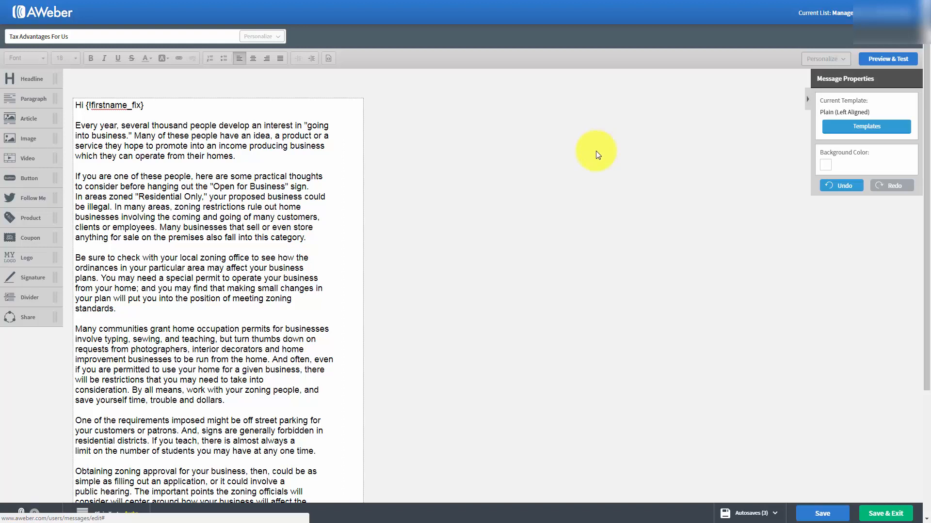
pyautogui.click(240, 131)
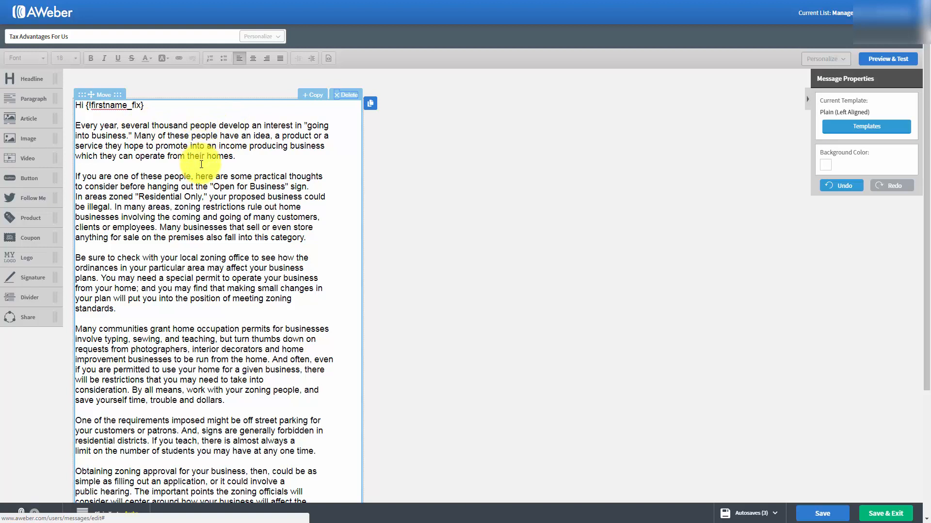
# Change the message's background color to the light blue-grey #C3CED5 and apply it
pyautogui.click(825, 167)
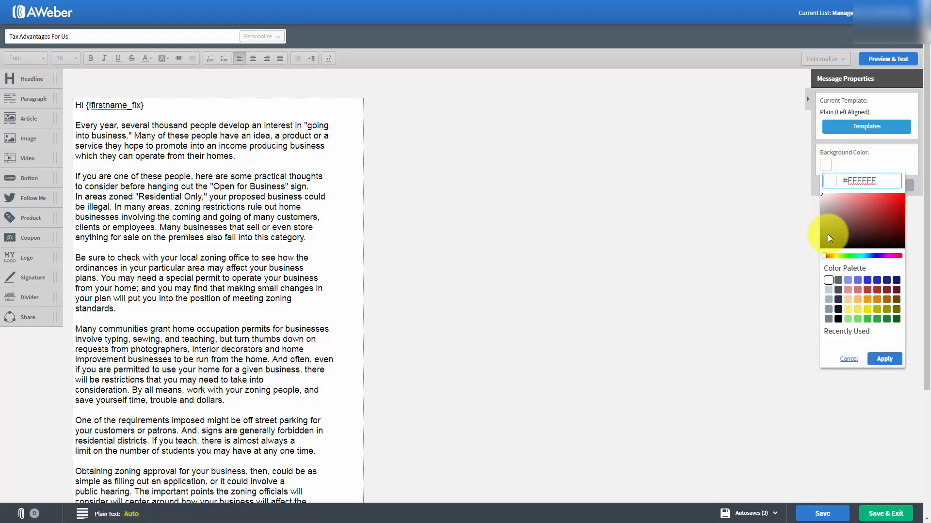
pyautogui.click(827, 291)
pyautogui.click(884, 360)
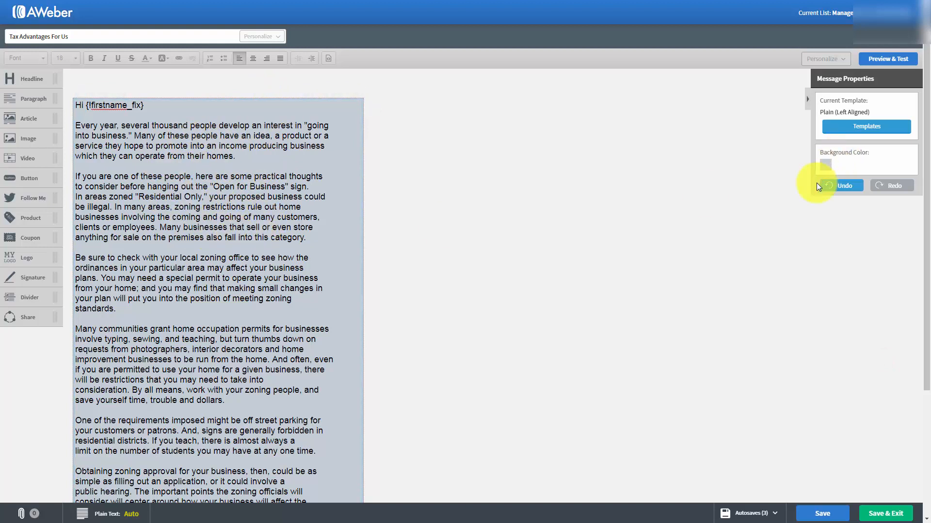
# Set the message's background color back to white from the color palette and apply it
pyautogui.click(822, 168)
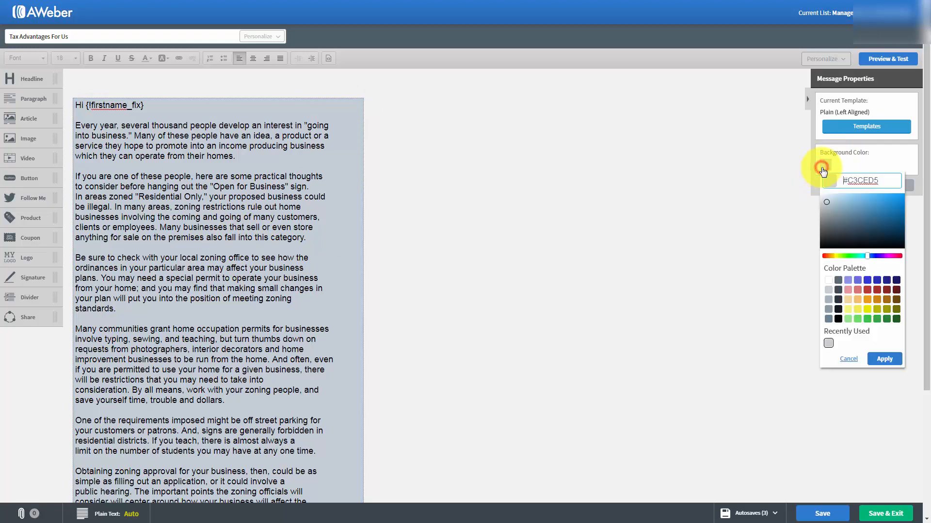
pyautogui.click(829, 281)
pyautogui.click(884, 358)
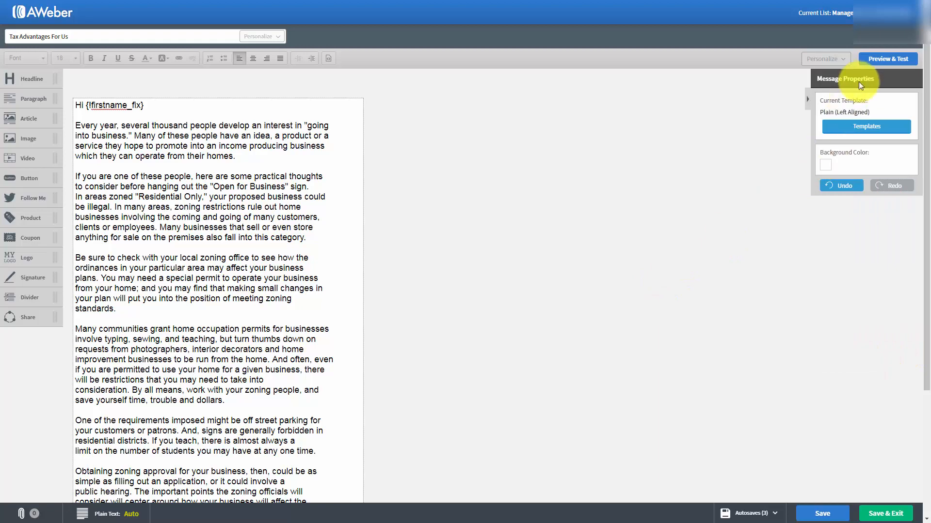
# Preview the message, examine it from the greeting down to the unsubscribe footer, and return to the editor
pyautogui.click(876, 60)
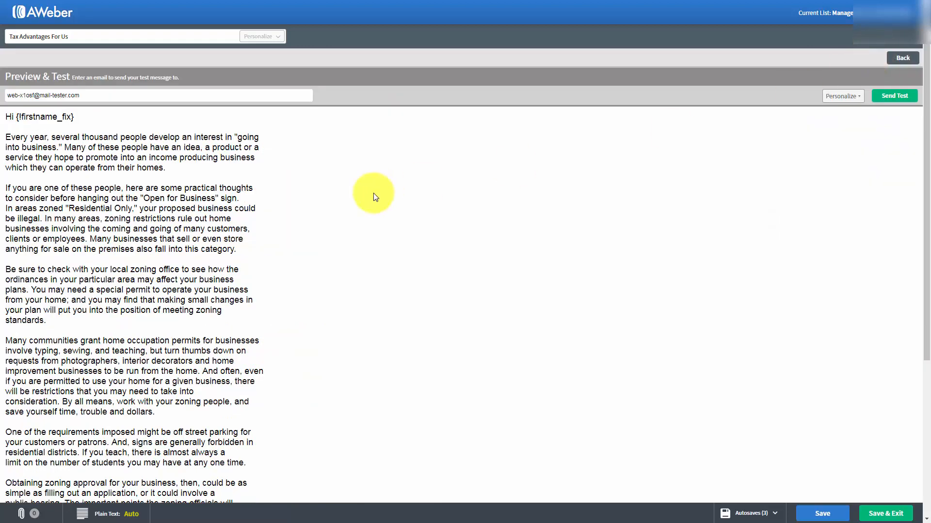
pyautogui.scroll(-5, 376, 197)
pyautogui.scroll(5, 376, 196)
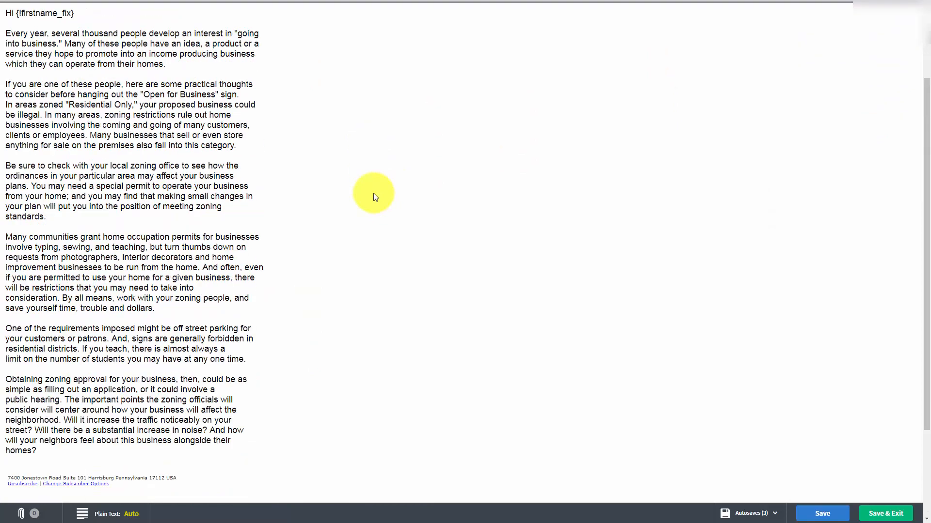
pyautogui.scroll(-5, 373, 197)
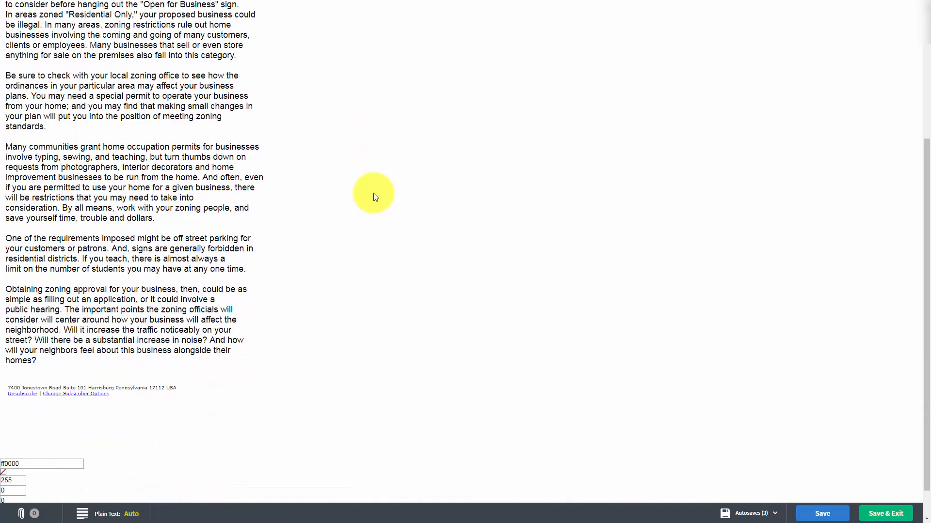
pyautogui.scroll(4, 373, 197)
pyautogui.scroll(1, 374, 196)
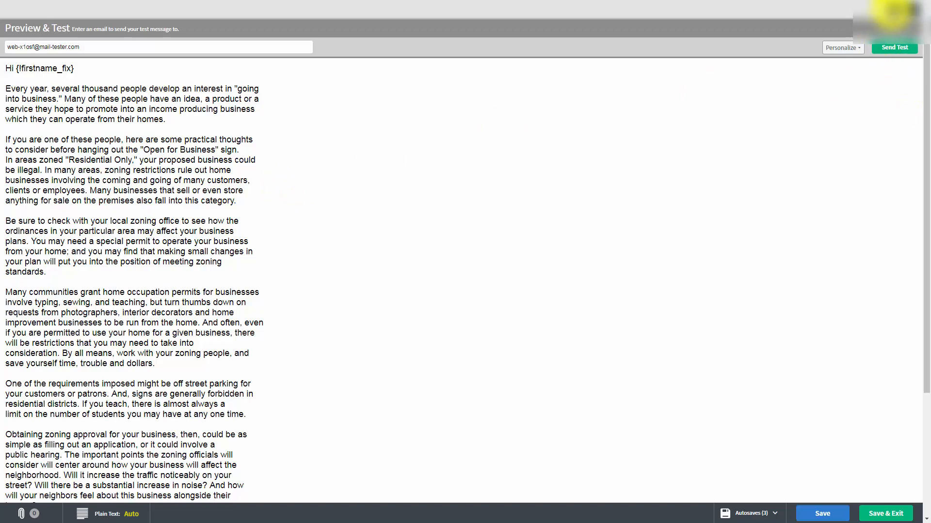
pyautogui.click(893, 10)
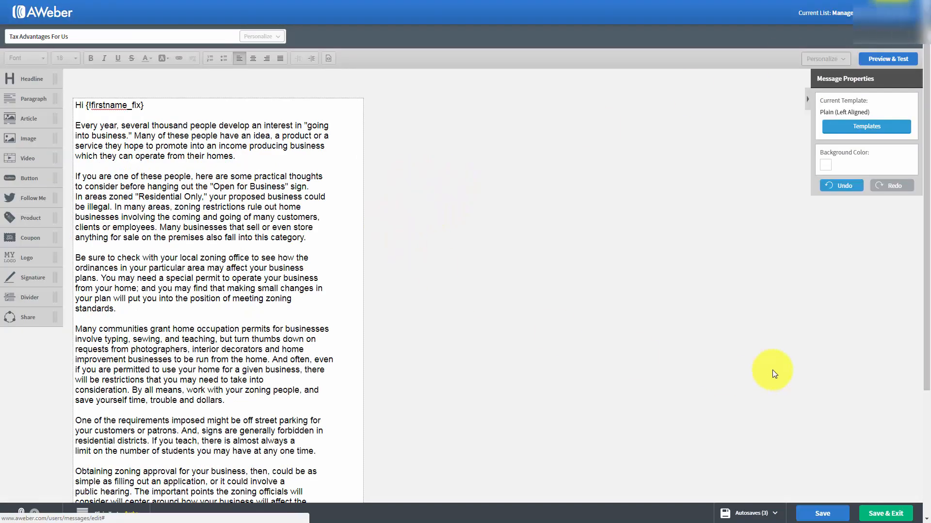
# Save the message and stay in the editor
pyautogui.click(812, 506)
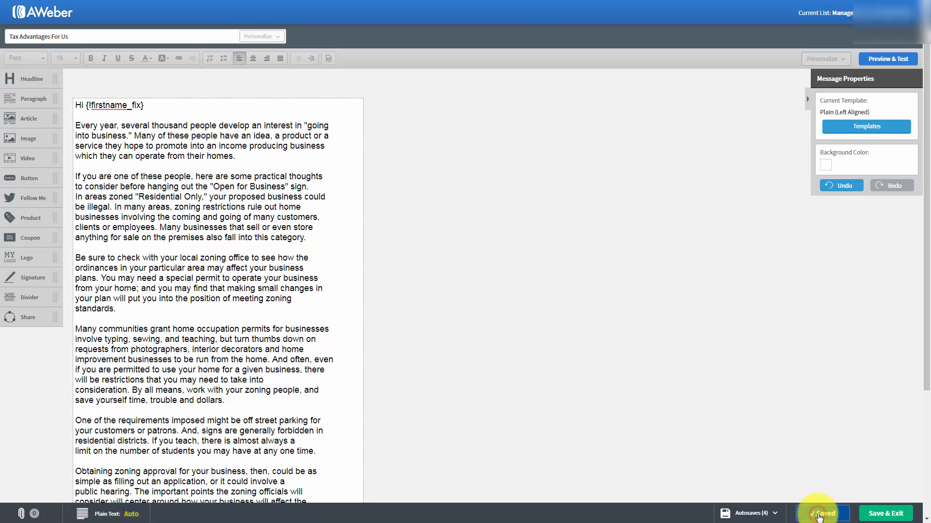